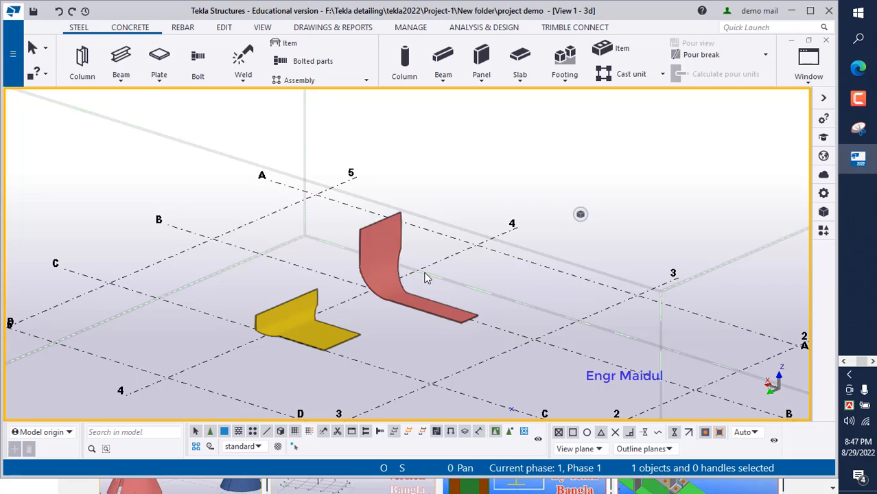
Examine the red and yellow bent plates in the 3D view from several angles
{"action": "middle_click_drag", "start_coordinate": [439, 274], "coordinate": [339, 257], "text": "ctrl"}
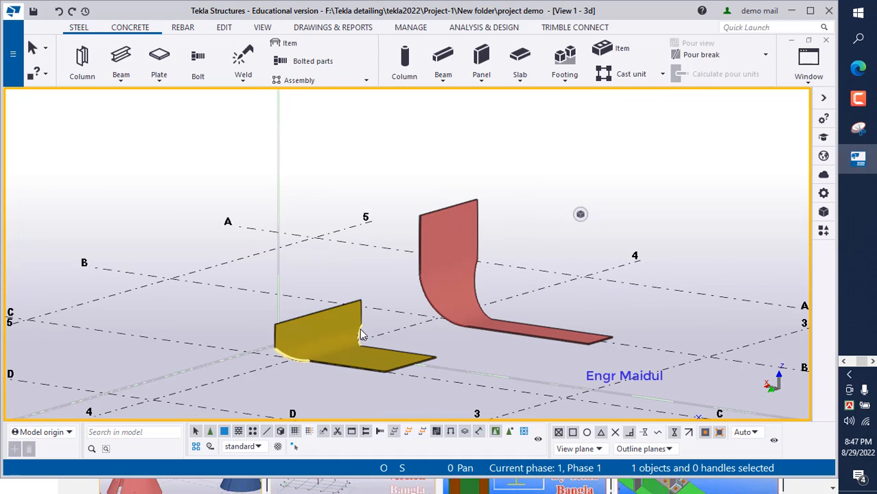
{"action": "middle_click_drag", "start_coordinate": [381, 350], "coordinate": [337, 348], "text": "ctrl"}
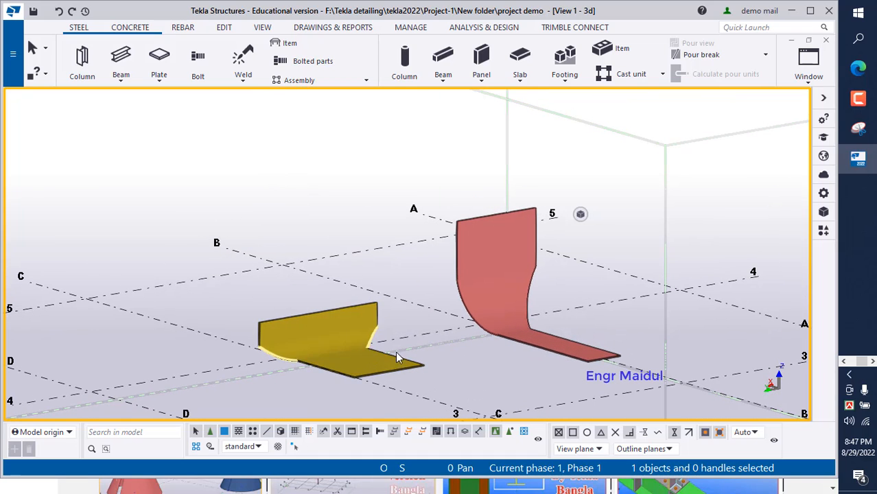
{"action": "middle_click_drag", "start_coordinate": [395, 351], "coordinate": [479, 352], "text": "ctrl"}
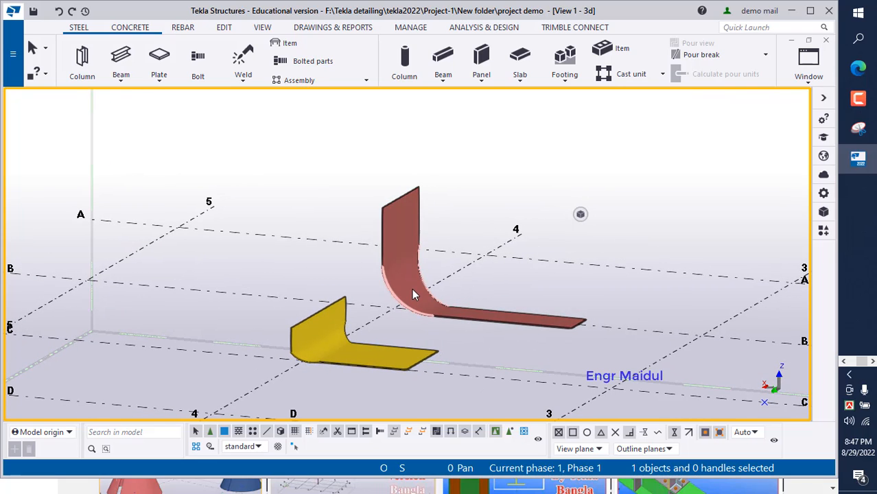
{"action": "scroll", "coordinate": [413, 295], "scroll_direction": "down", "scroll_amount": 3}
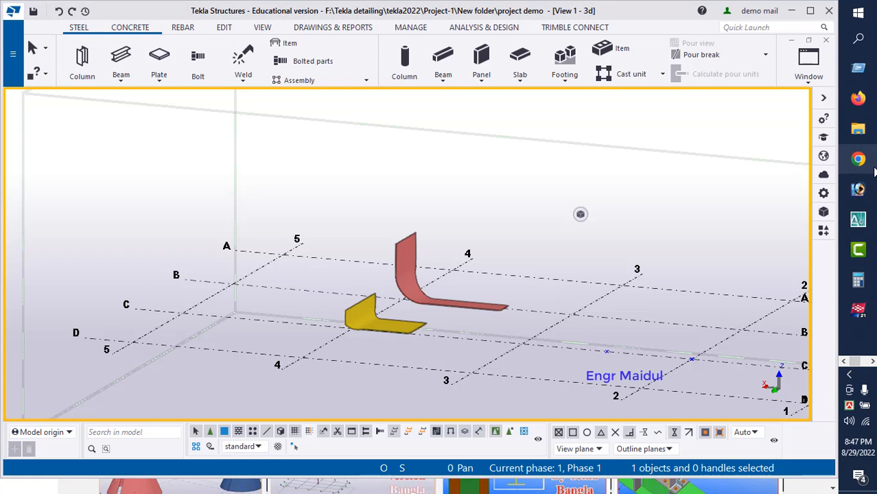
Switch to Chrome and look through the uploaded Tekla tutorial videos on the YouTube channel page
{"action": "left_click", "coordinate": [858, 160]}
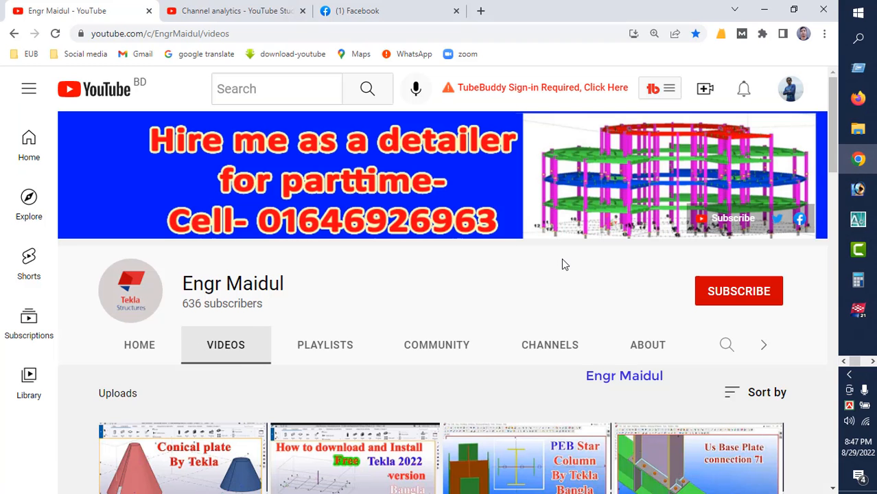
{"action": "left_click_drag", "start_coordinate": [657, 258], "coordinate": [794, 317]}
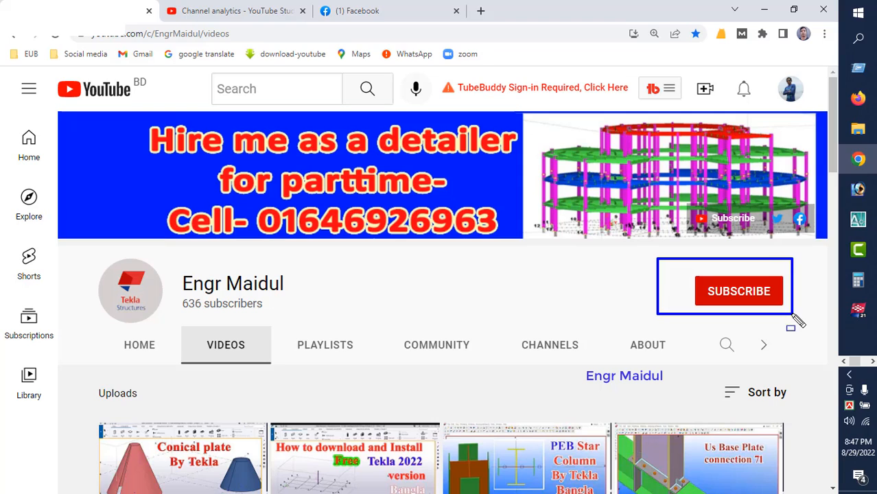
{"action": "left_click_drag", "start_coordinate": [793, 279], "coordinate": [811, 309]}
{"action": "left_click_drag", "start_coordinate": [168, 323], "coordinate": [286, 371]}
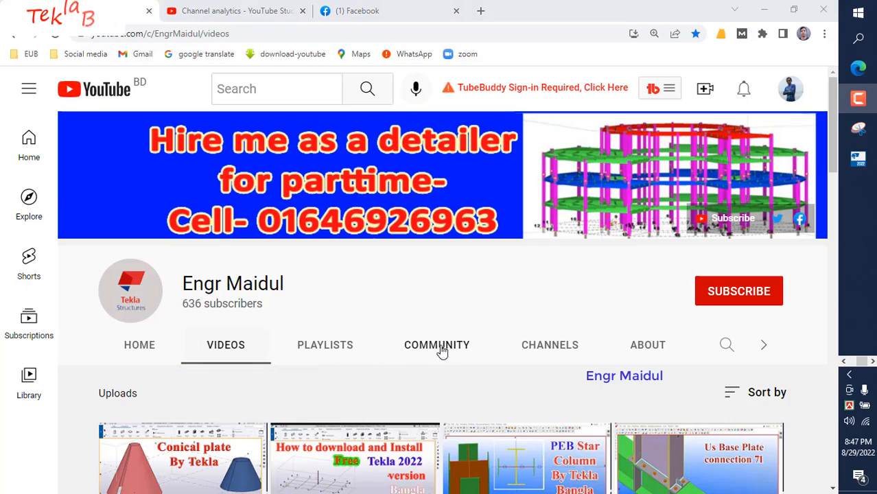
{"action": "scroll", "coordinate": [443, 340], "scroll_direction": "down", "scroll_amount": 4}
{"action": "scroll", "coordinate": [443, 334], "scroll_direction": "down", "scroll_amount": 10}
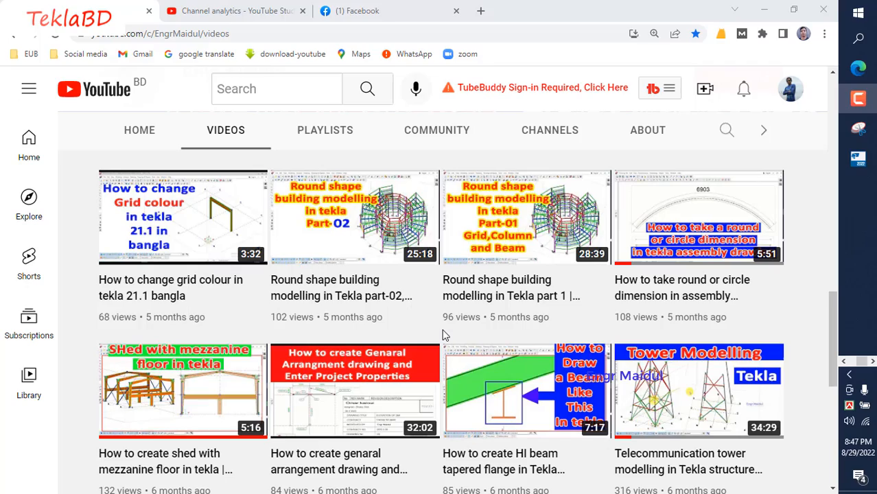
{"action": "scroll", "coordinate": [442, 335], "scroll_direction": "up", "scroll_amount": 15}
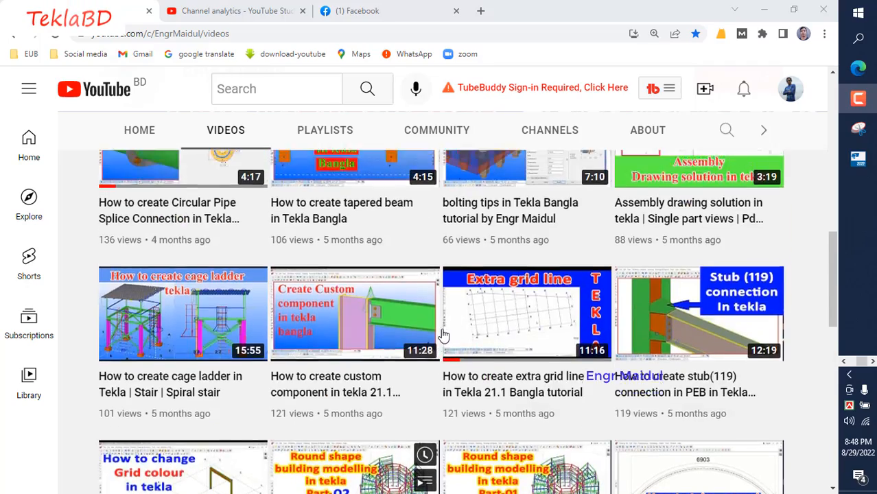
{"action": "scroll", "coordinate": [442, 335], "scroll_direction": "down", "scroll_amount": 3}
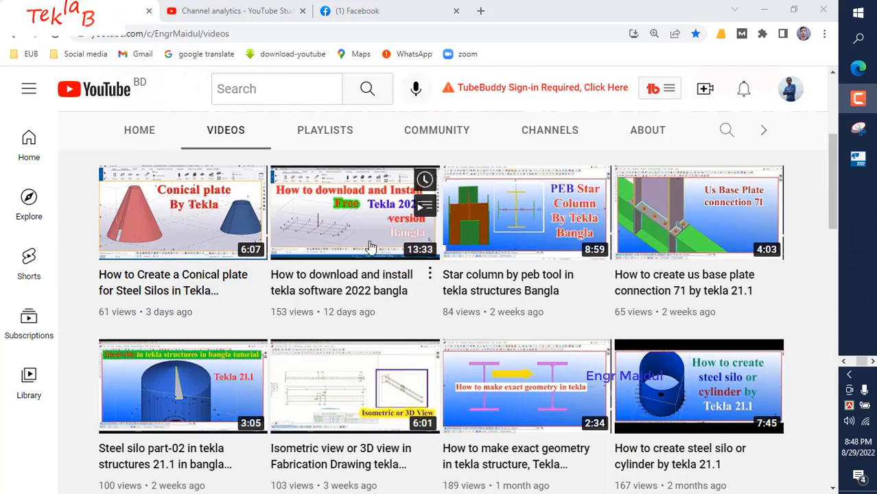
{"action": "mouse_move", "coordinate": [360, 221]}
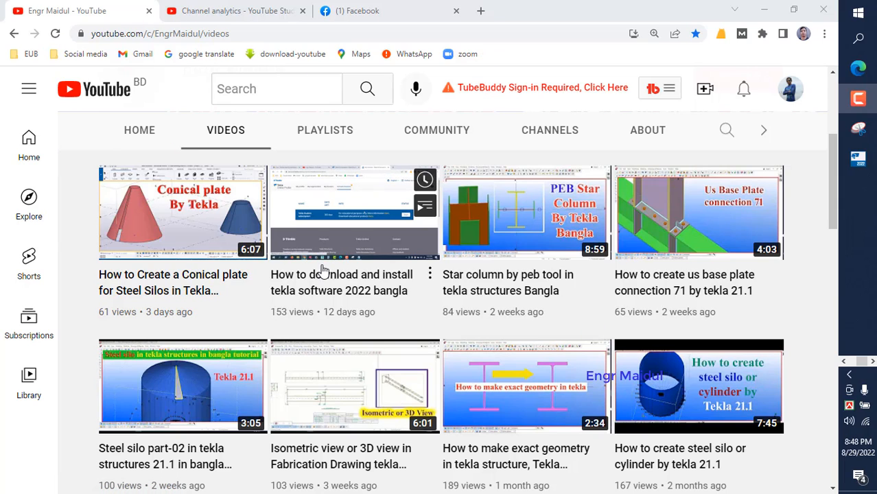
{"action": "mouse_move", "coordinate": [266, 264]}
{"action": "left_mouse_down"}
{"action": "mouse_move", "coordinate": [391, 317]}
{"action": "mouse_move", "coordinate": [428, 319]}
{"action": "left_mouse_up"}
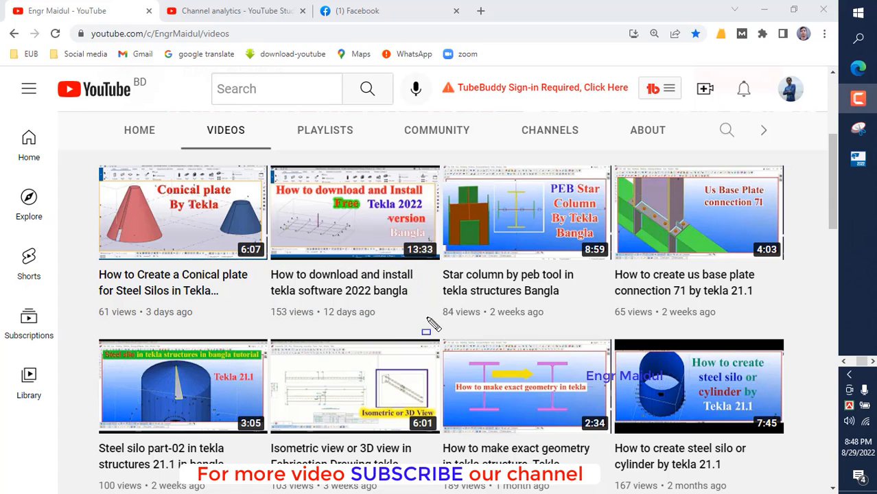
{"action": "scroll", "coordinate": [803, 241], "scroll_direction": "up", "scroll_amount": 3}
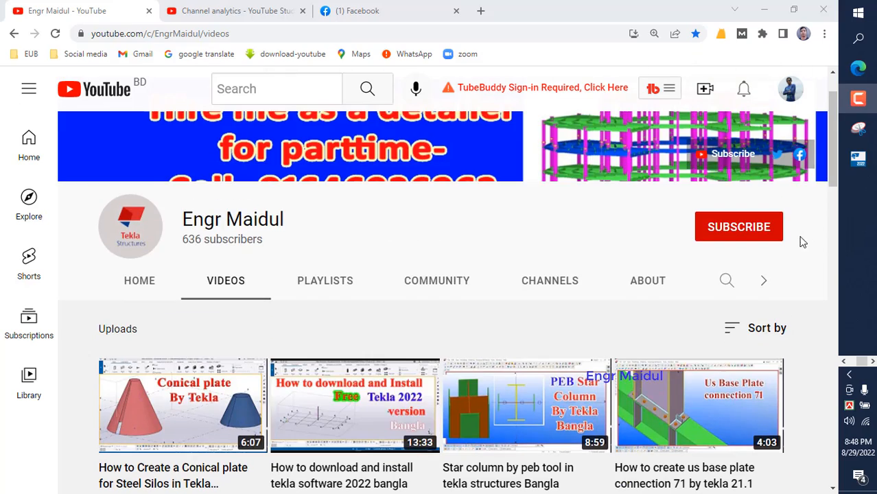
Switch back to Tekla Structures and create a 10'-0" steel beam on grid line C, from grid 3 to the midpoint towards grid 2
{"action": "left_click", "coordinate": [858, 165]}
{"action": "scroll", "coordinate": [362, 249], "scroll_direction": "down", "scroll_amount": 2}
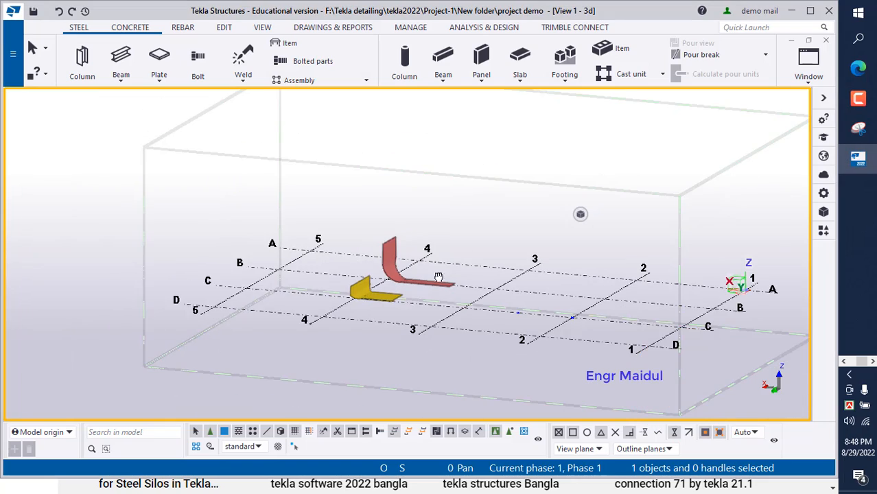
{"action": "scroll", "coordinate": [438, 276], "scroll_direction": "up", "scroll_amount": 5}
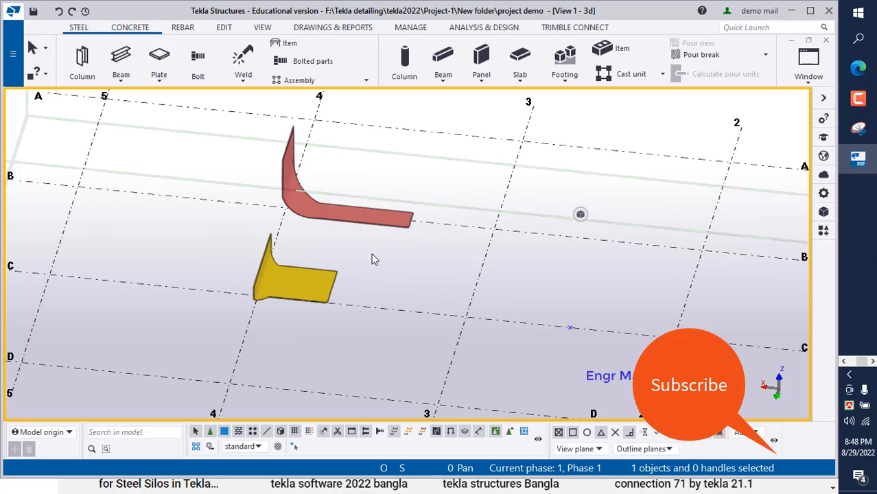
{"action": "scroll", "coordinate": [371, 254], "scroll_direction": "down", "scroll_amount": 3}
{"action": "scroll", "coordinate": [480, 274], "scroll_direction": "up", "scroll_amount": 3}
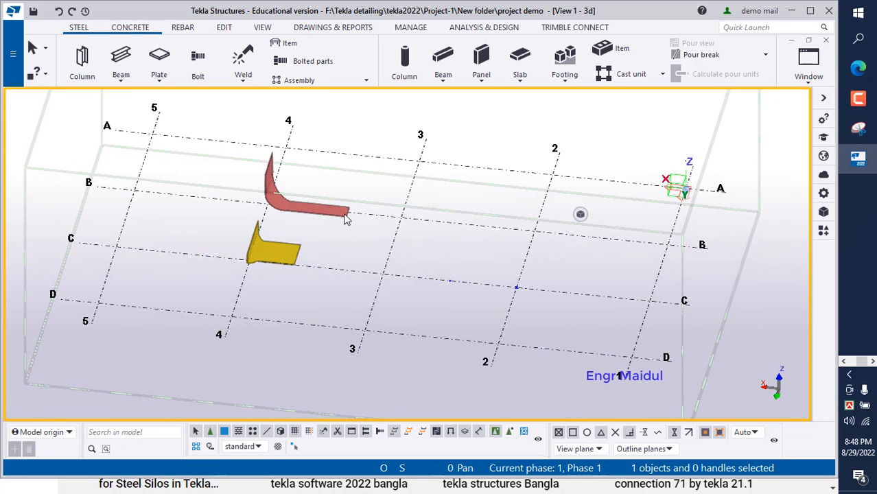
{"action": "left_click", "coordinate": [126, 77]}
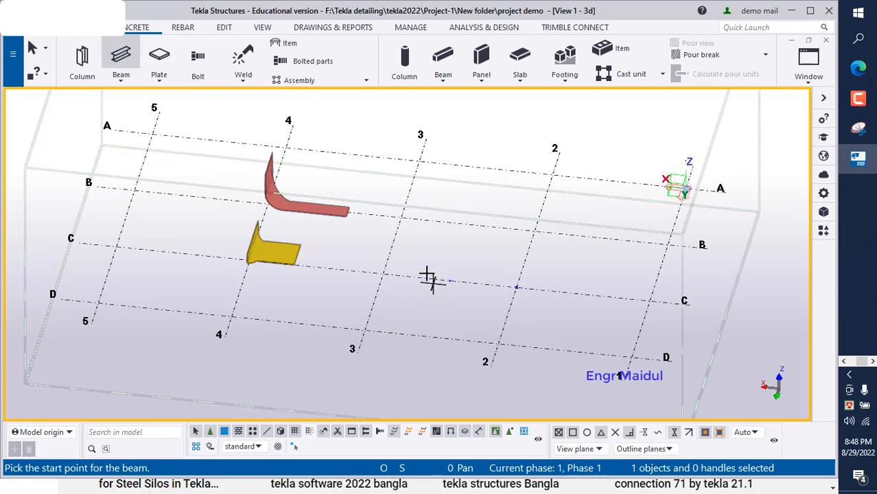
{"action": "left_click", "coordinate": [383, 273]}
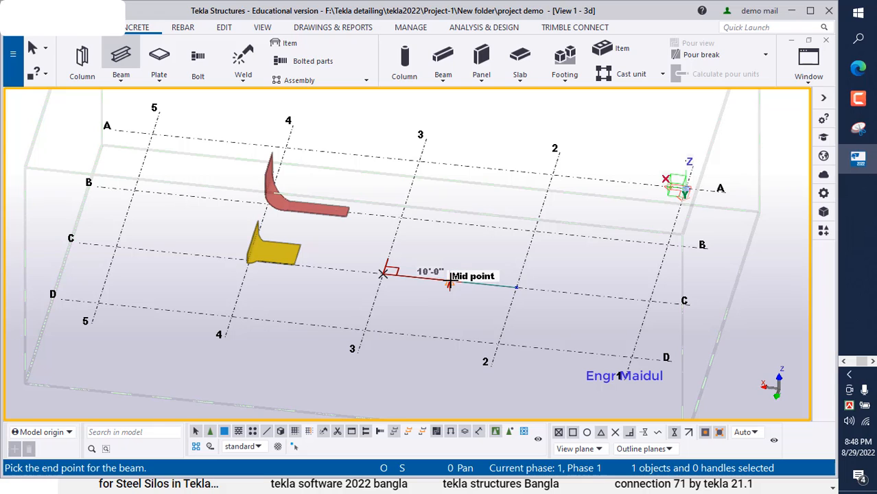
{"action": "left_click", "coordinate": [449, 281]}
{"action": "right_click", "coordinate": [461, 227]}
{"action": "left_click", "coordinate": [480, 233]}
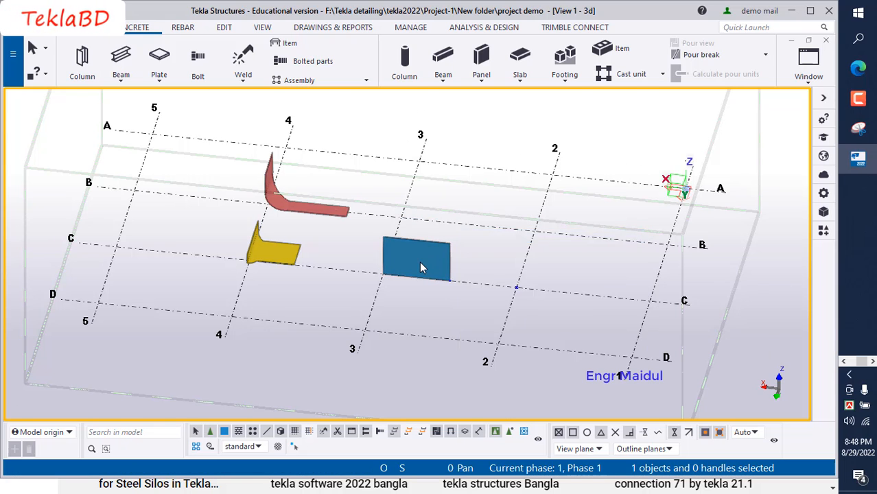
Set the view rotation point at the new beam's end point on grid line C
{"action": "scroll", "coordinate": [420, 265], "scroll_direction": "up", "scroll_amount": 5}
{"action": "scroll", "coordinate": [471, 248], "scroll_direction": "down", "scroll_amount": 4}
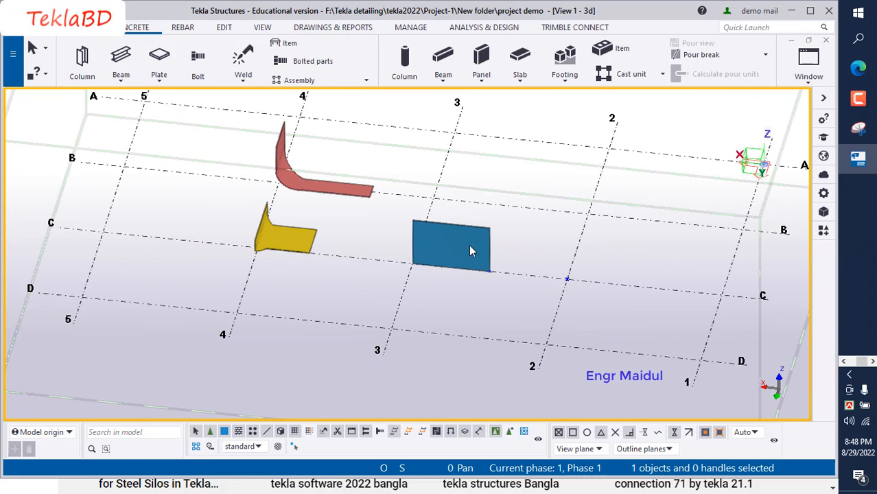
{"action": "key", "text": "v"}
{"action": "left_click", "coordinate": [489, 271]}
{"action": "middle_click_drag", "start_coordinate": [508, 302], "coordinate": [428, 196], "text": "ctrl"}
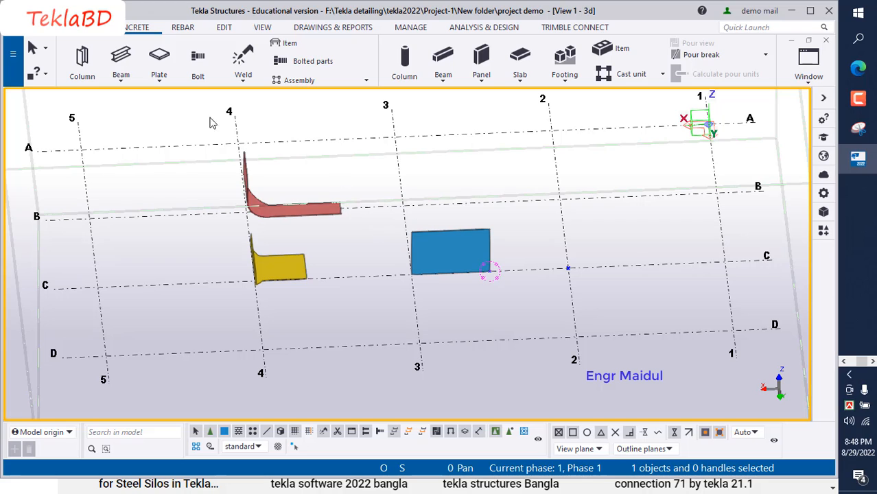
Create a flat rectangular steel plate, 10'-0" by 4'-0", from the grid C/2 intersection along grid line C towards grid 1
{"action": "left_click", "coordinate": [158, 60]}
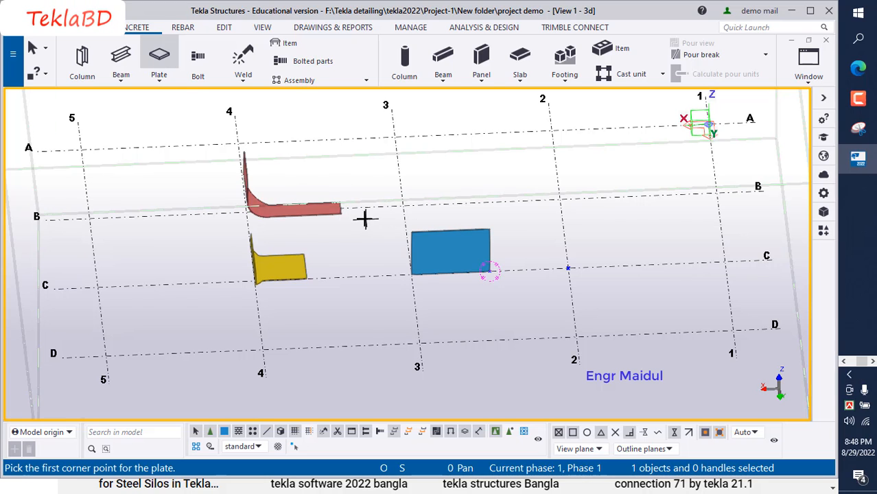
{"action": "scroll", "coordinate": [539, 281], "scroll_direction": "up", "scroll_amount": 5}
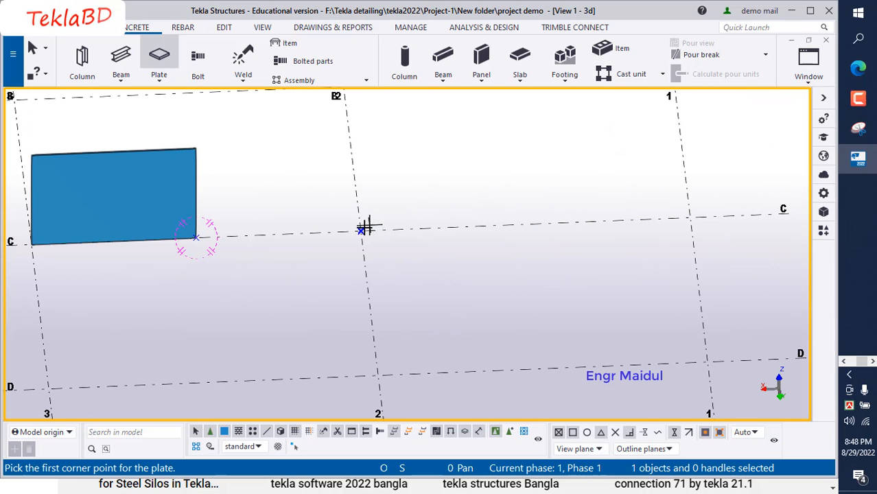
{"action": "left_click", "coordinate": [361, 230]}
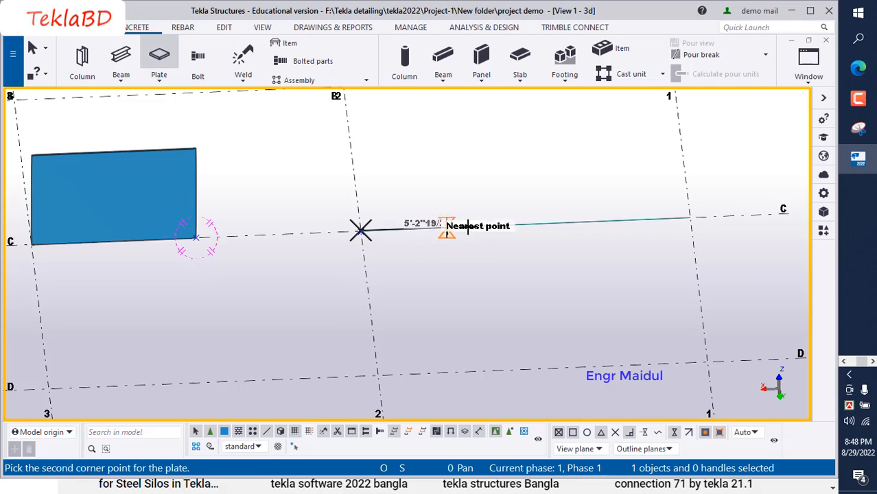
{"action": "left_click", "coordinate": [530, 228]}
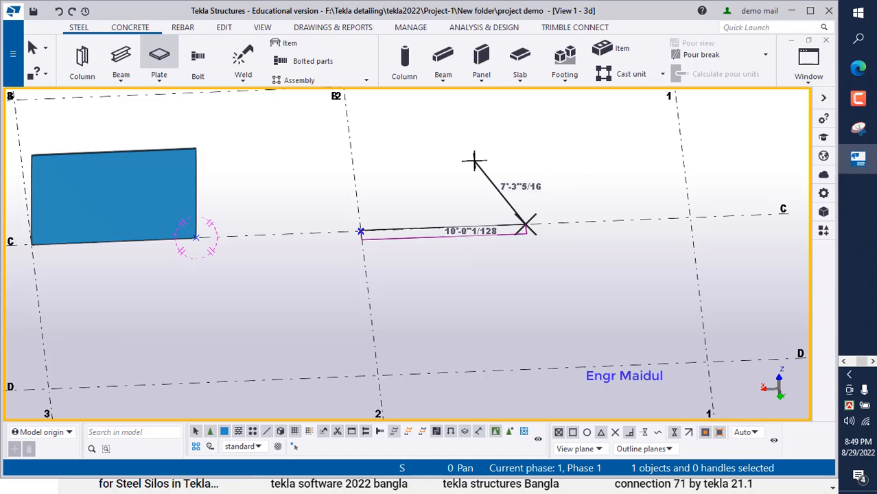
{"action": "left_click", "coordinate": [521, 183]}
{"action": "left_click", "coordinate": [521, 185]}
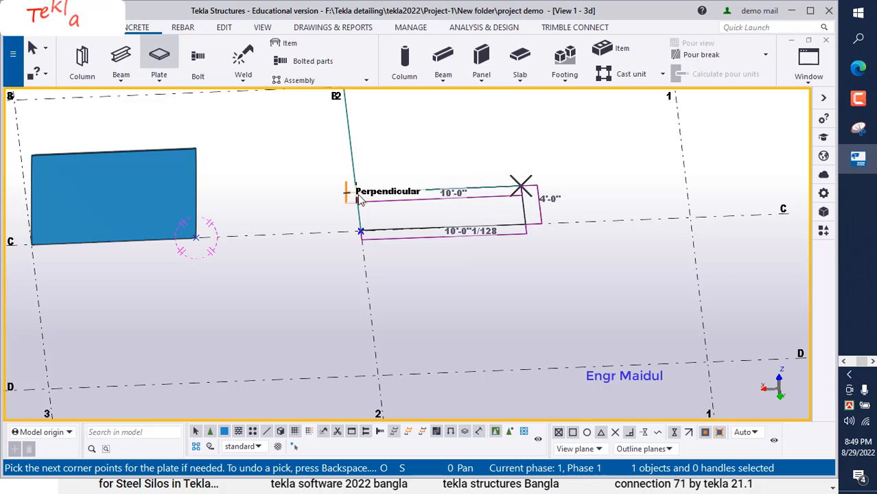
{"action": "left_click", "coordinate": [356, 192]}
{"action": "left_click", "coordinate": [364, 232]}
{"action": "right_click", "coordinate": [452, 151]}
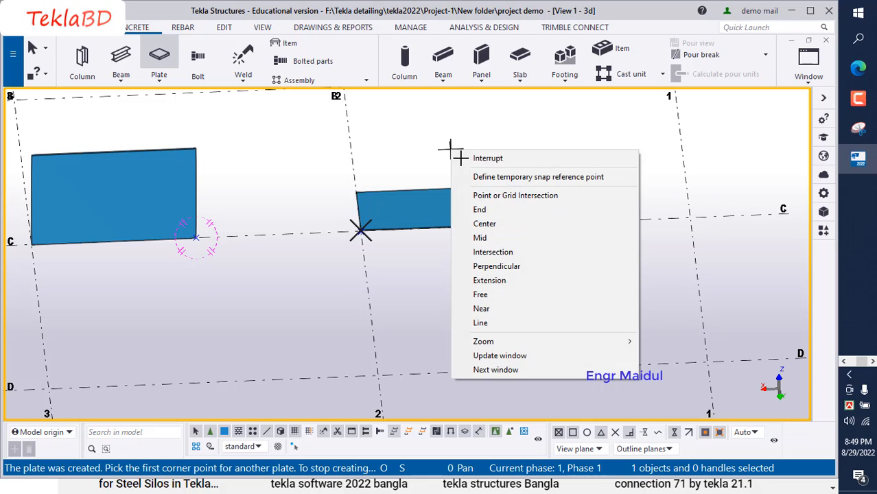
{"action": "left_click", "coordinate": [474, 153]}
Create a steel beam about 7'-0" long on grid line 2, crossing grid line C at the flat plate's end
{"action": "scroll", "coordinate": [412, 211], "scroll_direction": "up", "scroll_amount": 3}
{"action": "scroll", "coordinate": [408, 214], "scroll_direction": "down", "scroll_amount": 4}
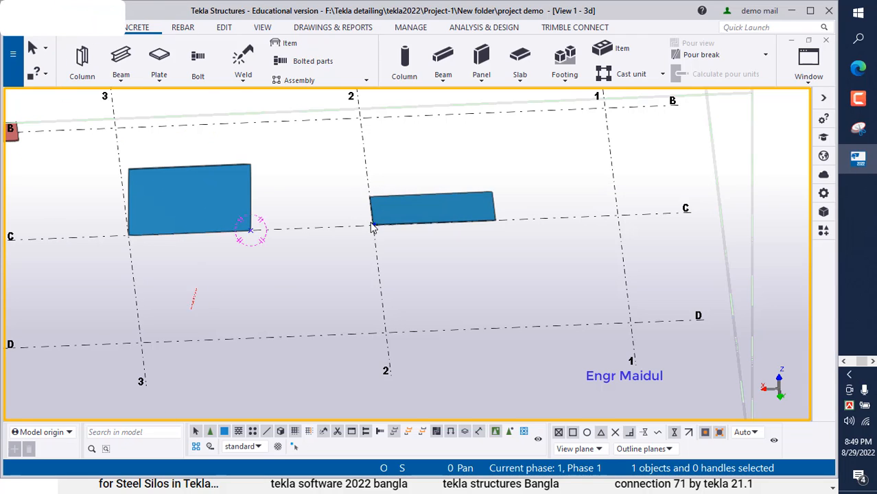
{"action": "left_click", "coordinate": [120, 58]}
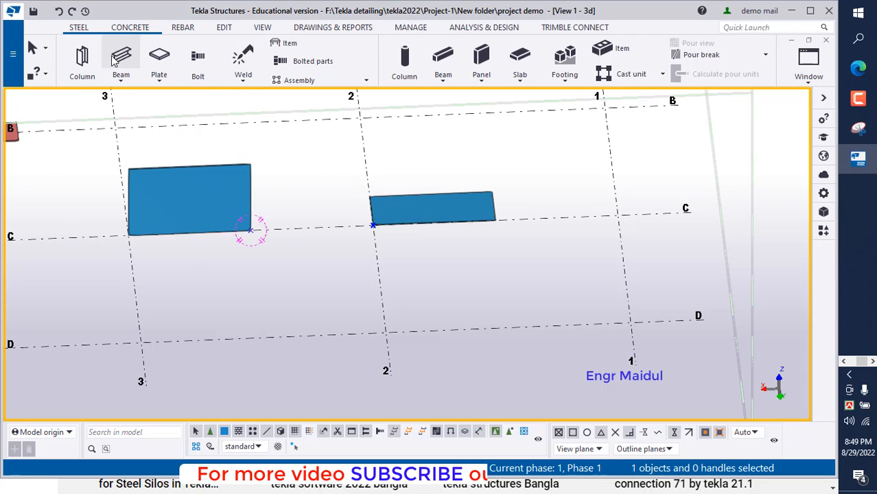
{"action": "scroll", "coordinate": [364, 184], "scroll_direction": "up", "scroll_amount": 5}
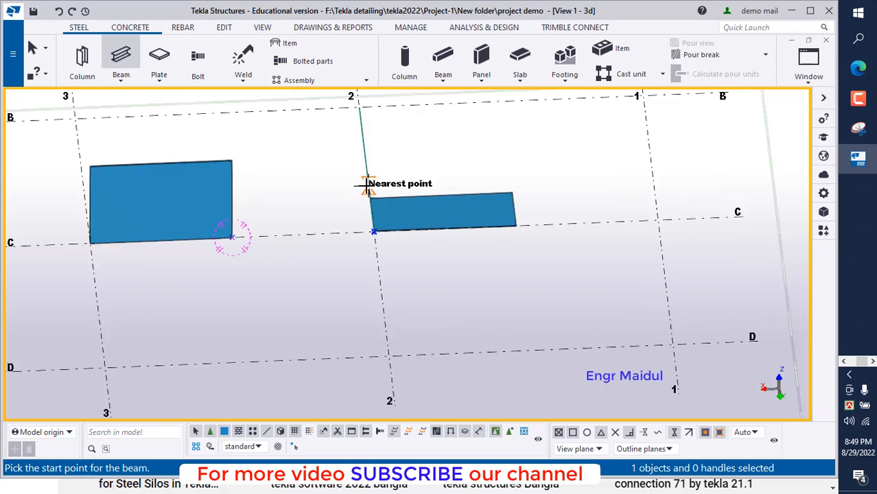
{"action": "scroll", "coordinate": [373, 180], "scroll_direction": "down", "scroll_amount": 3}
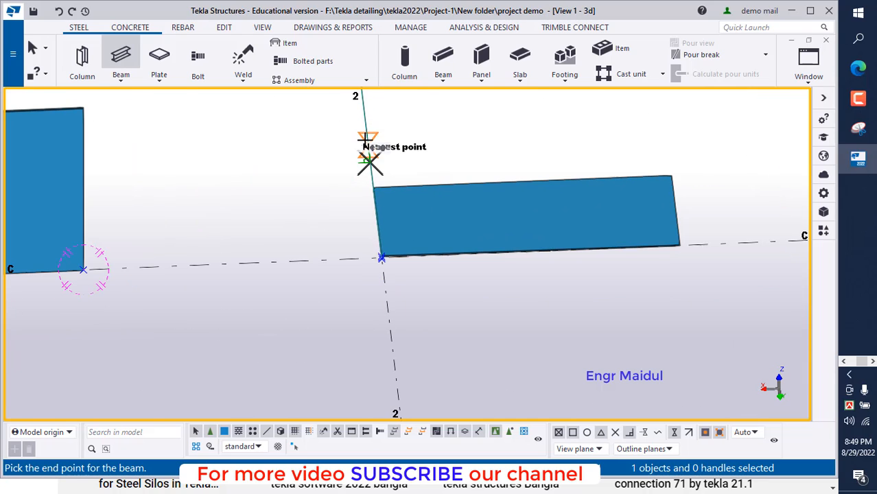
{"action": "left_click", "coordinate": [385, 286]}
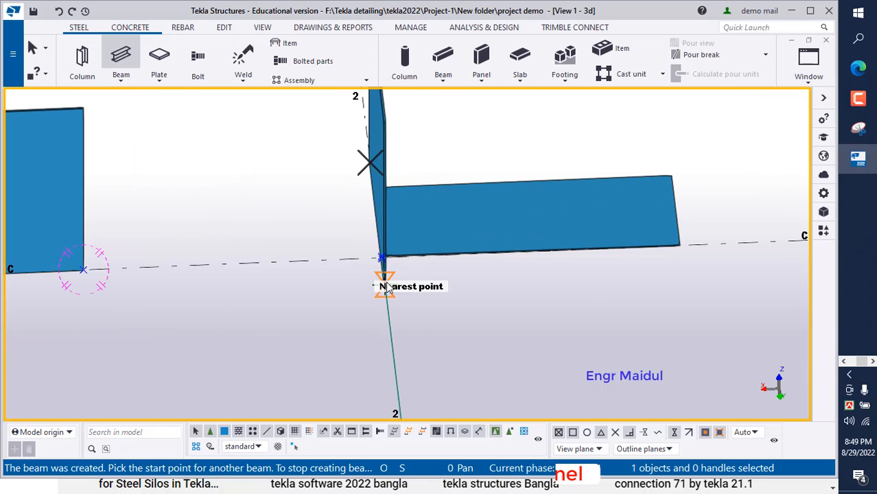
{"action": "right_click", "coordinate": [458, 132]}
{"action": "left_click", "coordinate": [480, 141]}
{"action": "scroll", "coordinate": [363, 203], "scroll_direction": "down", "scroll_amount": 2}
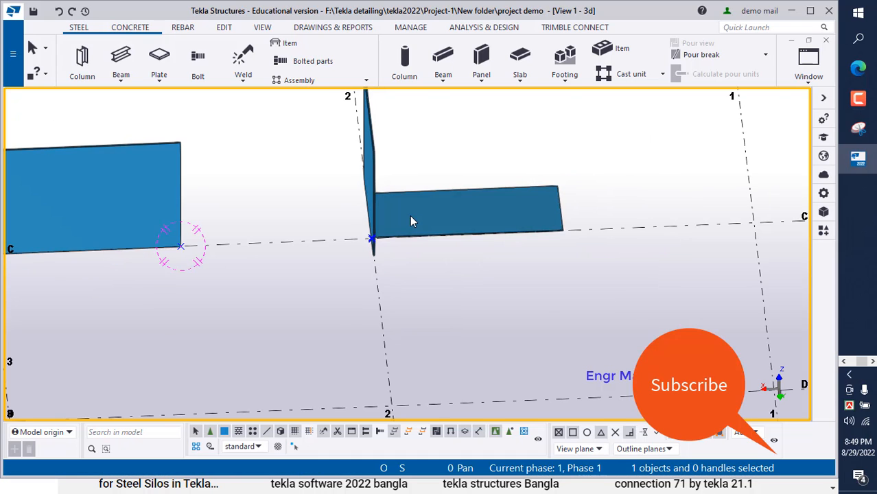
Change the class of the upright PLT80"*13/16 beam on grid line 2 to 13
{"action": "middle_click_drag", "start_coordinate": [377, 213], "coordinate": [318, 157], "text": "ctrl"}
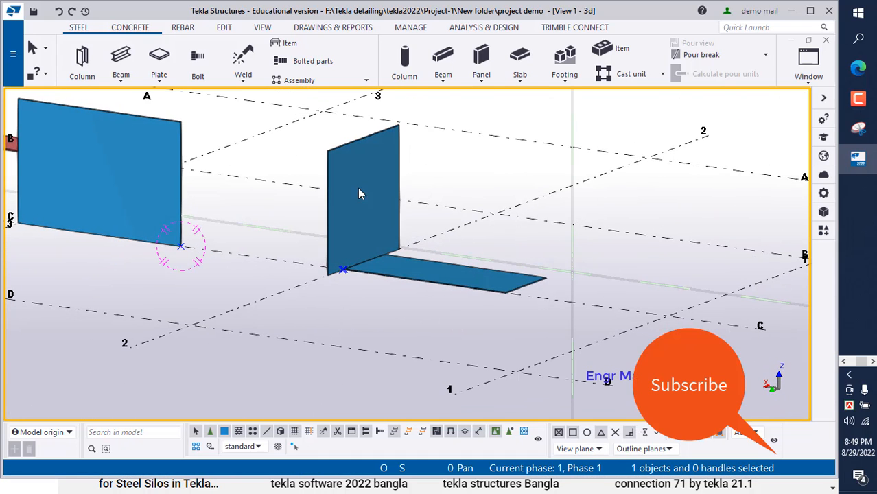
{"action": "double_click", "coordinate": [372, 147]}
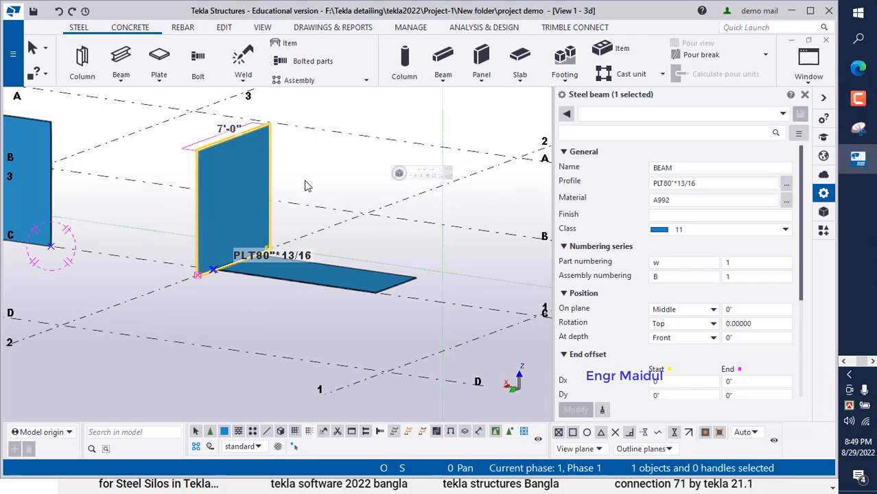
{"action": "left_click", "coordinate": [720, 229]}
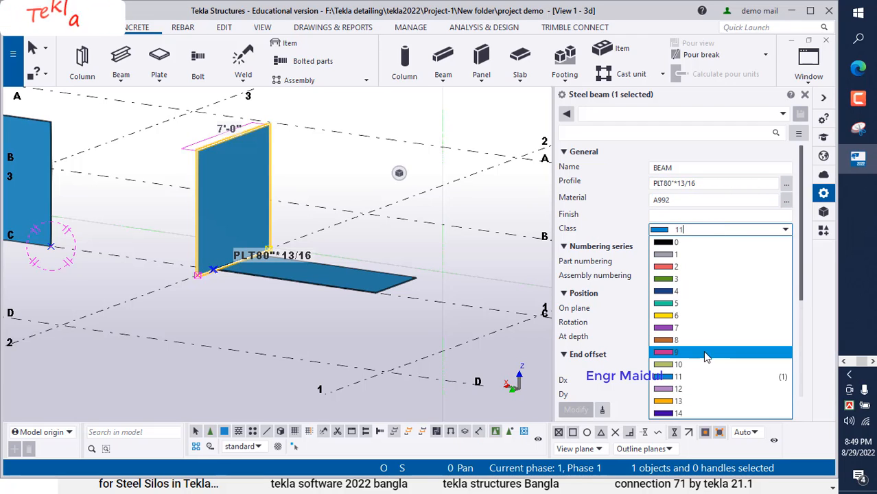
{"action": "left_click", "coordinate": [692, 401]}
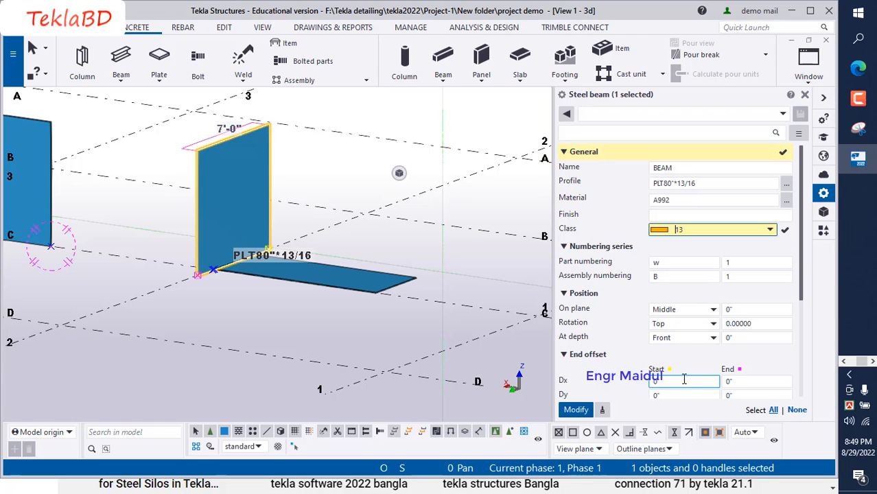
{"action": "left_click", "coordinate": [577, 410]}
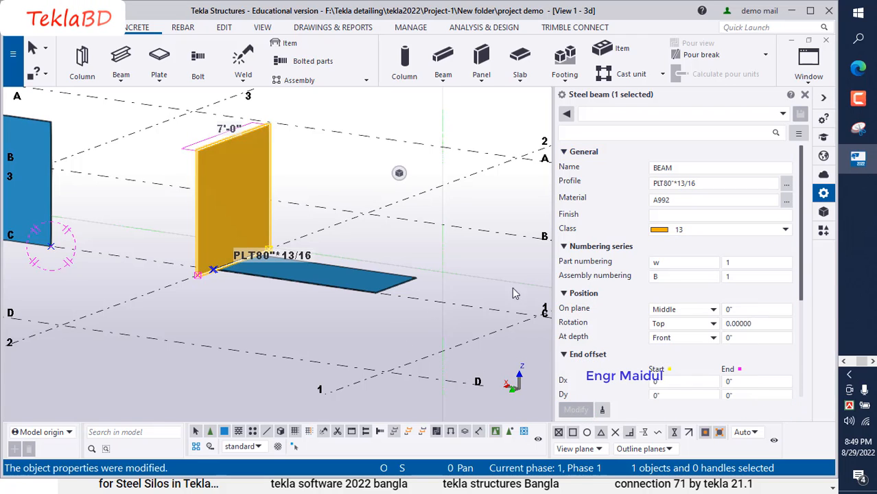
{"action": "left_click", "coordinate": [805, 94]}
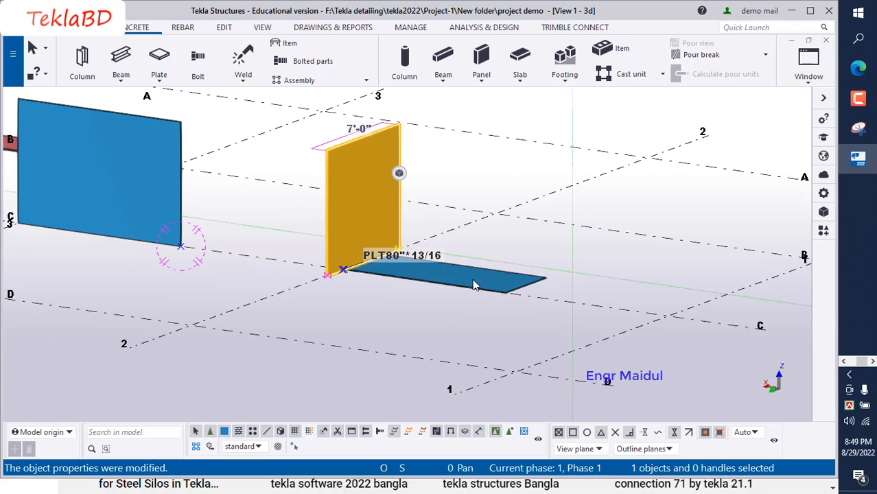
Change the class of the flat PL3/8 contour plate along grid line C to 13
{"action": "double_click", "coordinate": [474, 287]}
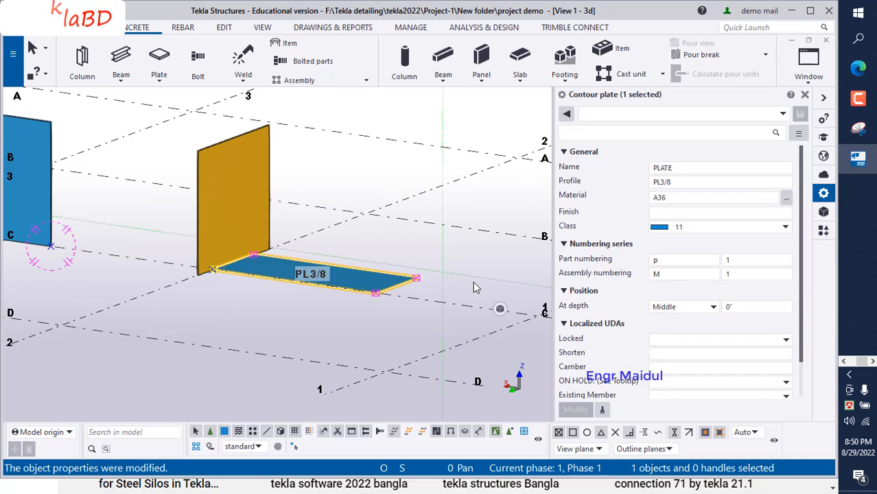
{"action": "left_click", "coordinate": [784, 226]}
{"action": "left_click", "coordinate": [713, 398]}
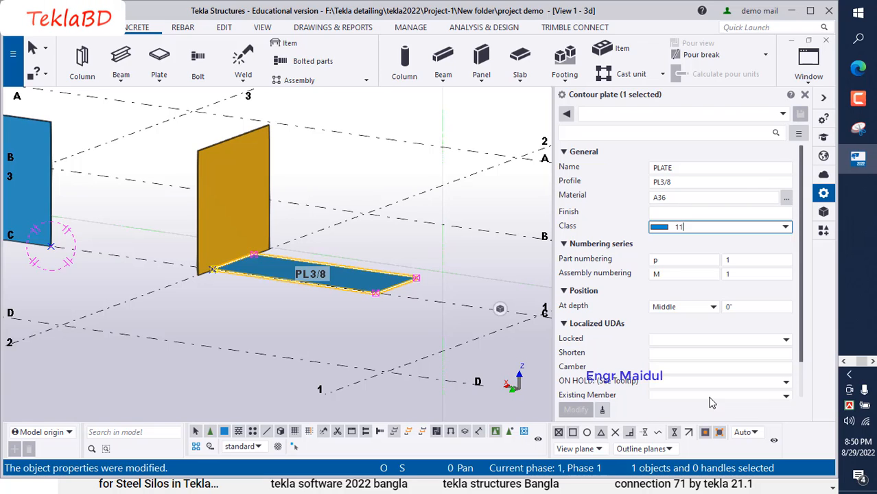
{"action": "left_click", "coordinate": [575, 409]}
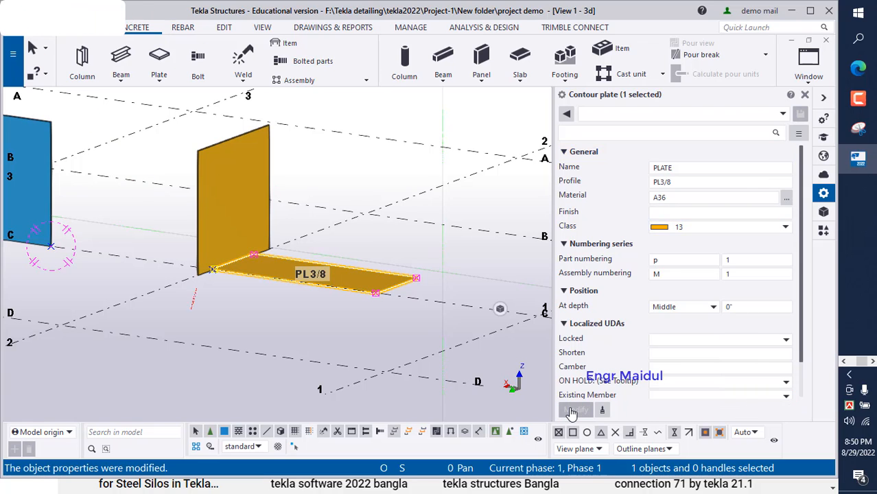
{"action": "left_click", "coordinate": [804, 95]}
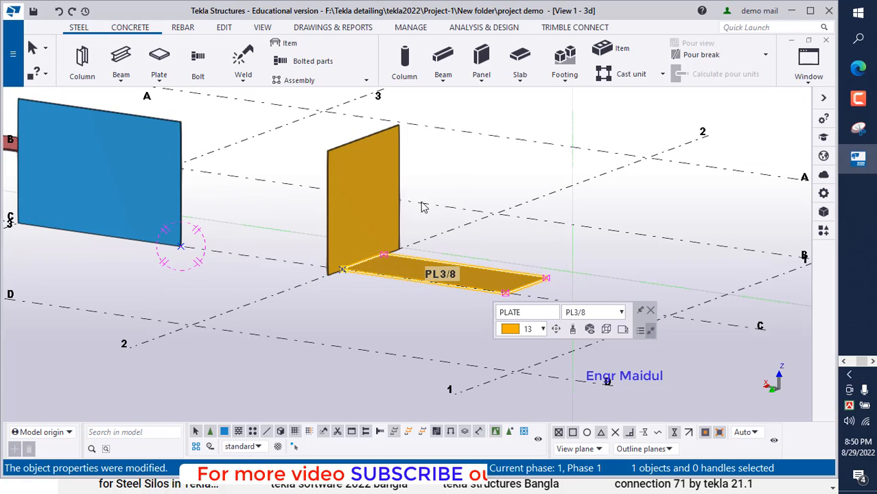
{"action": "right_click", "coordinate": [467, 178]}
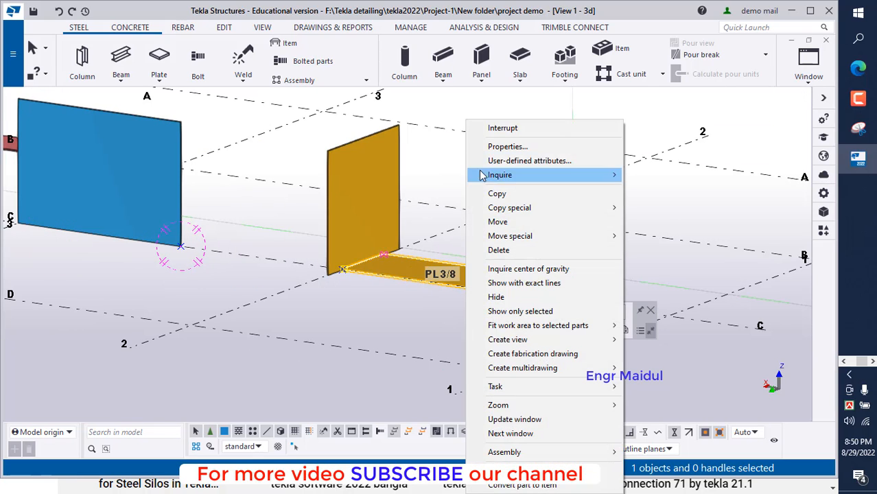
{"action": "left_click", "coordinate": [483, 137]}
{"action": "left_click", "coordinate": [442, 155]}
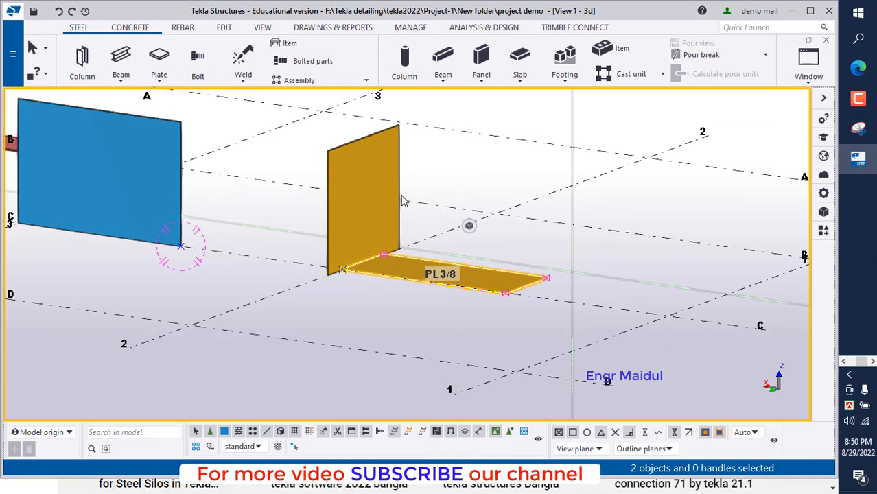
Create a cylindrical bent plate by parts with a 3'-0" radius, joining the orange upright plate to the flat plate at grid C/2
{"action": "key", "text": "ctrl+p"}
{"action": "left_click", "coordinate": [492, 183]}
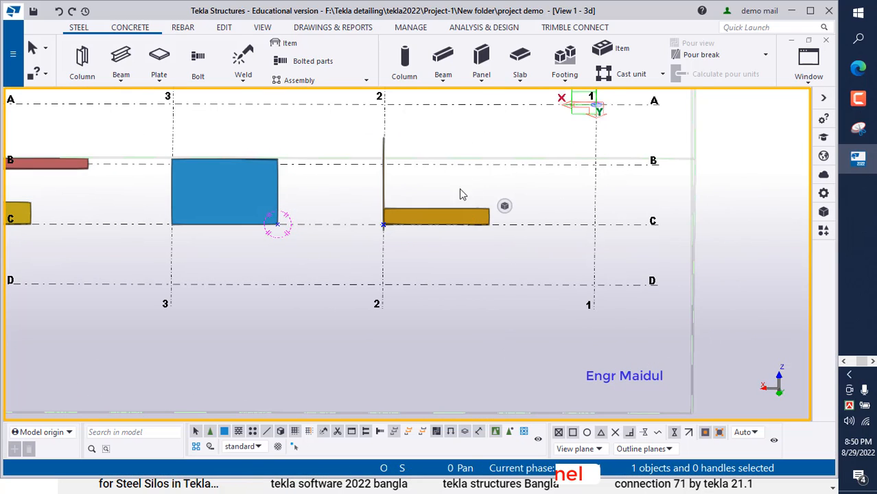
{"action": "scroll", "coordinate": [390, 209], "scroll_direction": "down", "scroll_amount": 1}
{"action": "middle_click_drag", "start_coordinate": [417, 224], "coordinate": [362, 228], "text": "ctrl"}
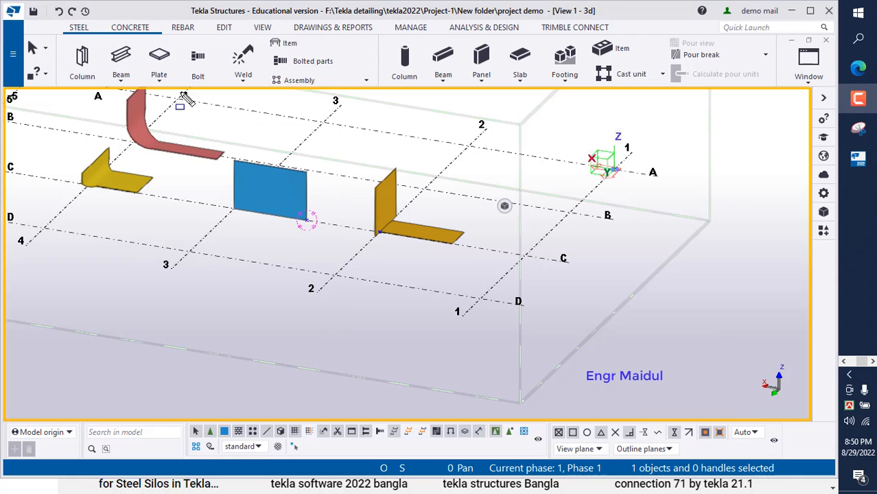
{"action": "left_click", "coordinate": [159, 80]}
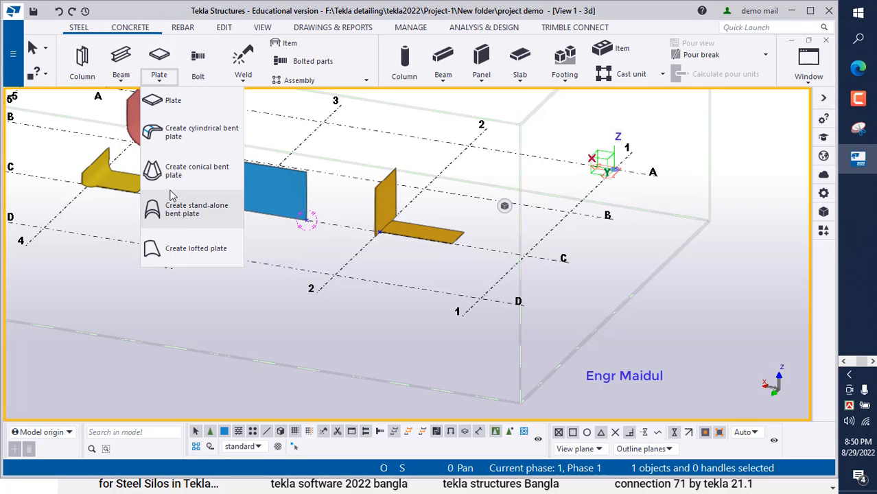
{"action": "left_click", "coordinate": [212, 142]}
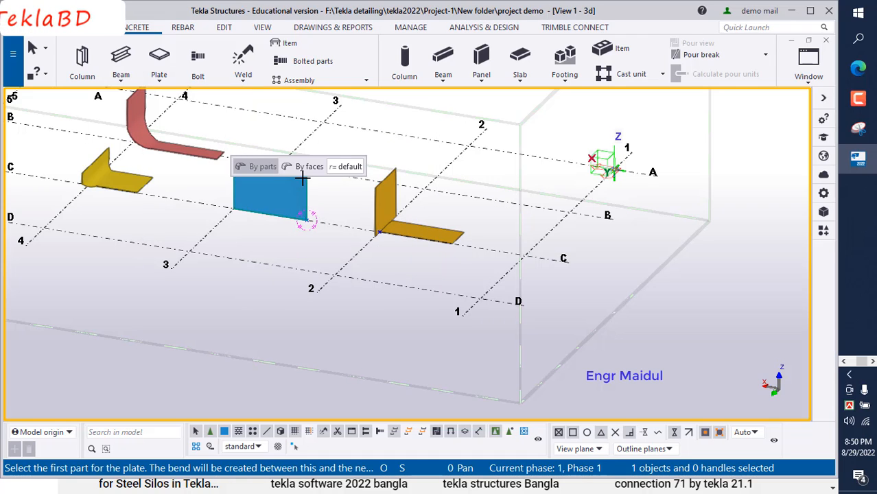
{"action": "left_click", "coordinate": [346, 167]}
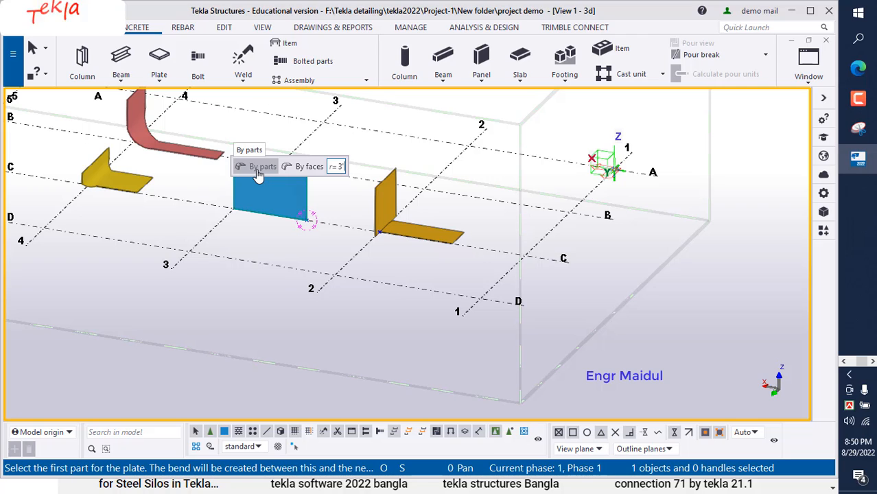
{"action": "key", "text": "Return"}
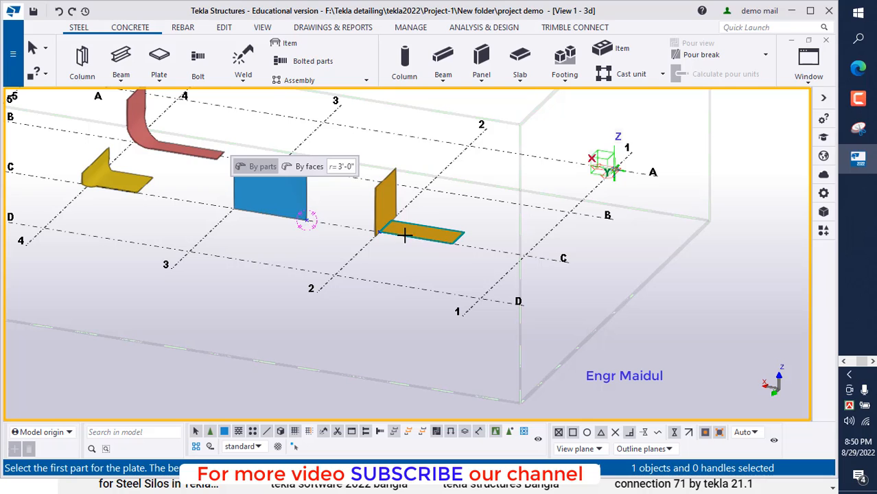
{"action": "scroll", "coordinate": [385, 218], "scroll_direction": "up", "scroll_amount": 5}
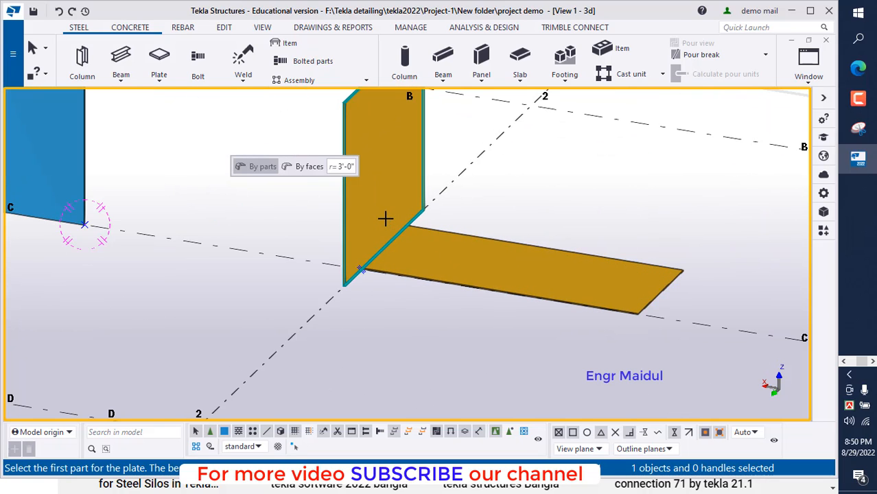
{"action": "left_click", "coordinate": [378, 208]}
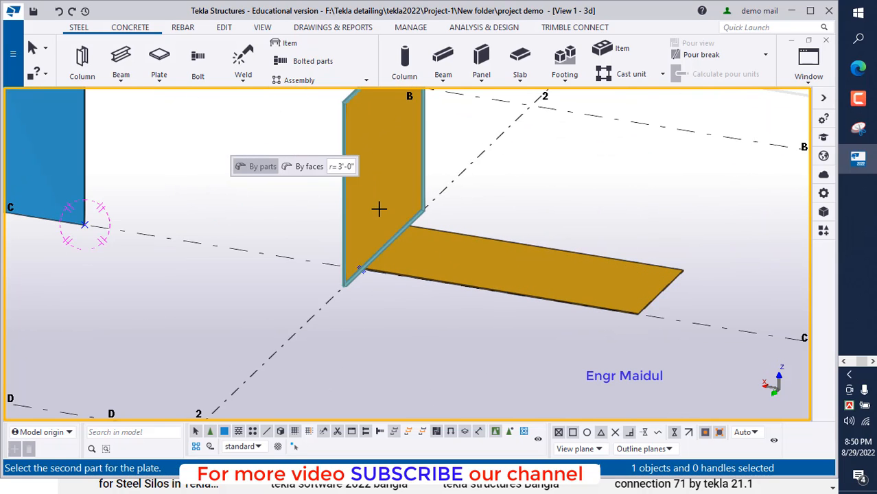
{"action": "left_click", "coordinate": [431, 265]}
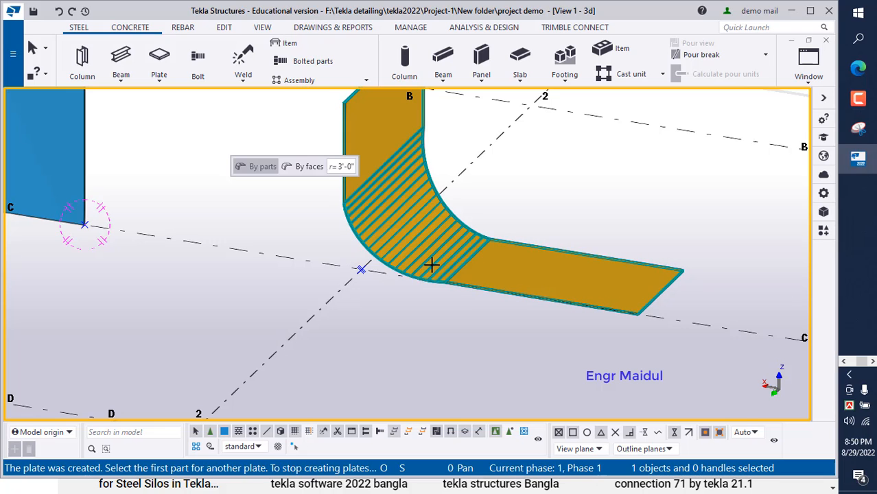
Examine the bend between the wide upright and the narrow flat part at grid C/2, and end the bent plate command
{"action": "scroll", "coordinate": [284, 249], "scroll_direction": "down", "scroll_amount": 10}
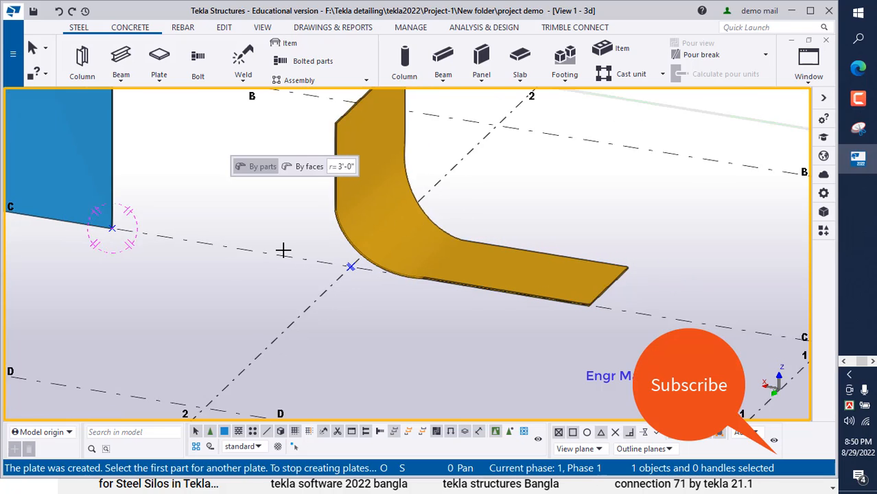
{"action": "middle_click_drag", "start_coordinate": [284, 248], "coordinate": [257, 257], "text": "ctrl"}
{"action": "scroll", "coordinate": [257, 258], "scroll_direction": "up", "scroll_amount": 5}
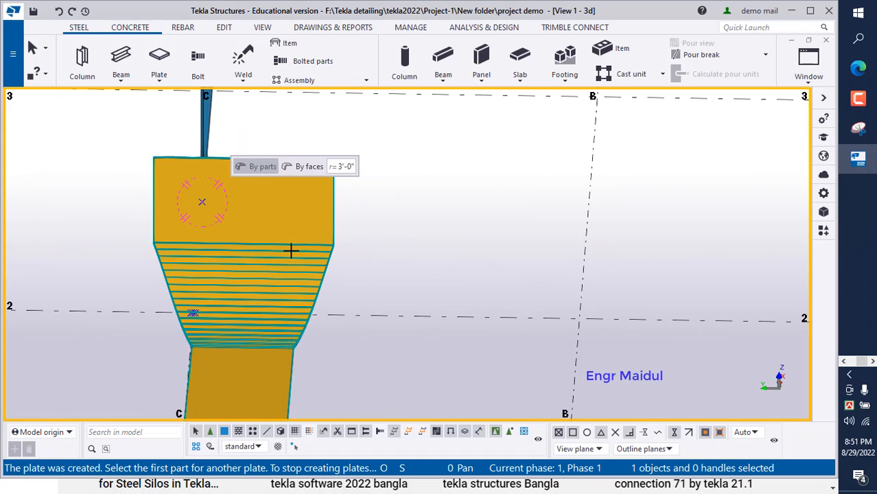
{"action": "scroll", "coordinate": [288, 240], "scroll_direction": "down", "scroll_amount": 5}
{"action": "middle_click_drag", "start_coordinate": [284, 231], "coordinate": [300, 227], "text": "ctrl"}
{"action": "right_click", "coordinate": [336, 226]}
{"action": "left_click", "coordinate": [341, 231]}
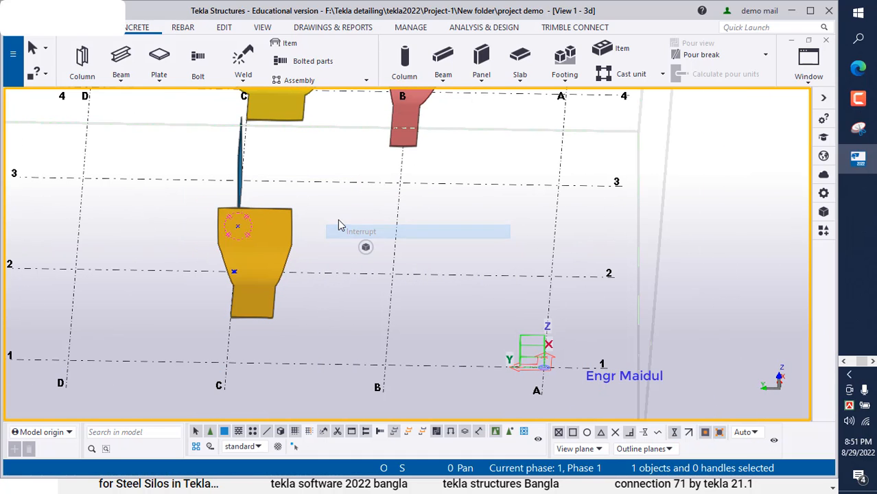
{"action": "right_click", "coordinate": [330, 209]}
{"action": "left_click", "coordinate": [370, 262]}
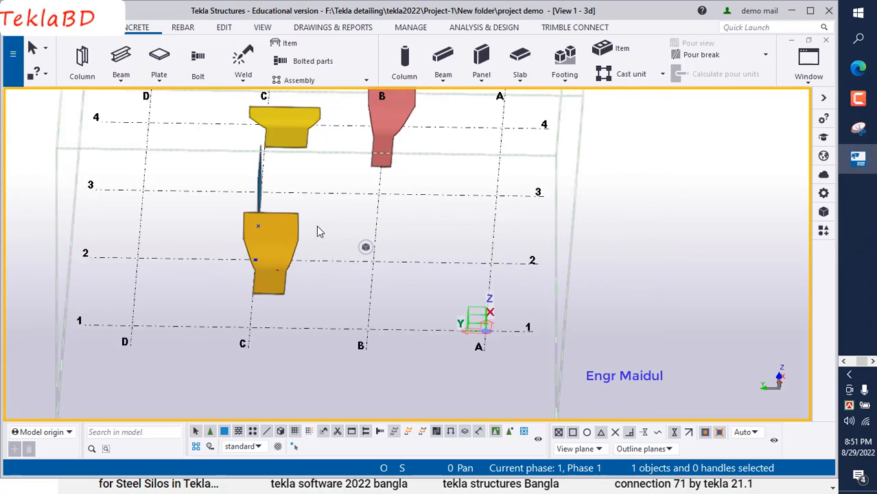
Examine the bent plate at grid C/2 from several sides, alongside the other plates on the grid
{"action": "middle_click_drag", "start_coordinate": [317, 227], "coordinate": [166, 201], "text": "ctrl"}
{"action": "scroll", "coordinate": [187, 214], "scroll_direction": "up", "scroll_amount": 3}
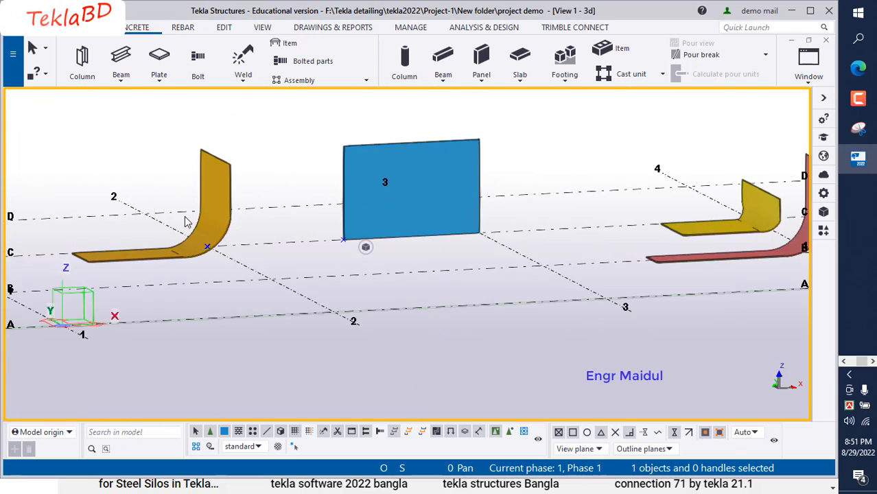
{"action": "scroll", "coordinate": [236, 223], "scroll_direction": "up", "scroll_amount": 2}
{"action": "scroll", "coordinate": [236, 222], "scroll_direction": "down", "scroll_amount": 5}
{"action": "middle_click_drag", "start_coordinate": [255, 280], "coordinate": [446, 290], "text": "ctrl"}
{"action": "scroll", "coordinate": [192, 234], "scroll_direction": "up", "scroll_amount": 4}
{"action": "scroll", "coordinate": [340, 326], "scroll_direction": "down", "scroll_amount": 3}
{"action": "middle_click_drag", "start_coordinate": [433, 323], "coordinate": [487, 335], "text": "ctrl"}
{"action": "scroll", "coordinate": [353, 274], "scroll_direction": "down", "scroll_amount": 4}
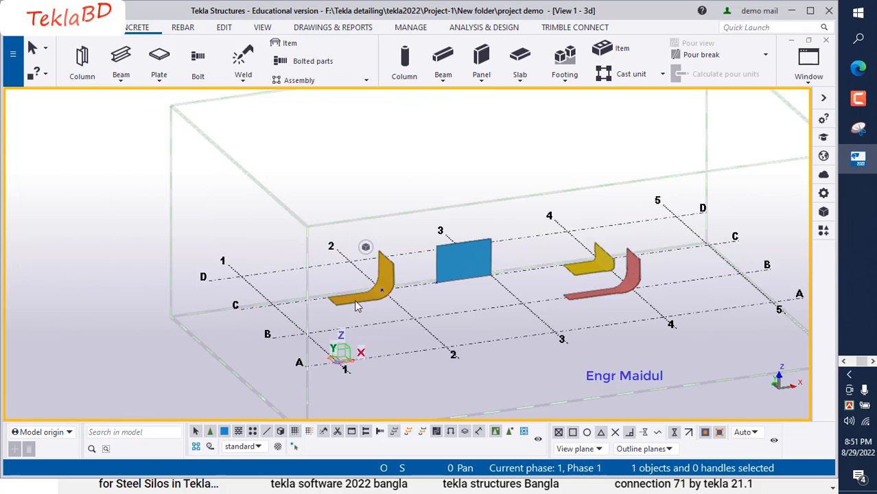
{"action": "middle_click_drag", "start_coordinate": [356, 307], "coordinate": [473, 333], "text": "ctrl"}
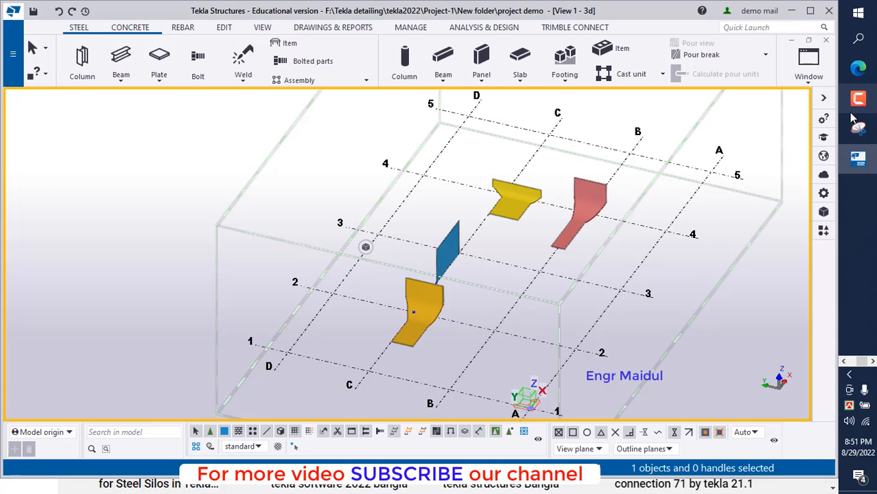
{"action": "left_click", "coordinate": [854, 363]}
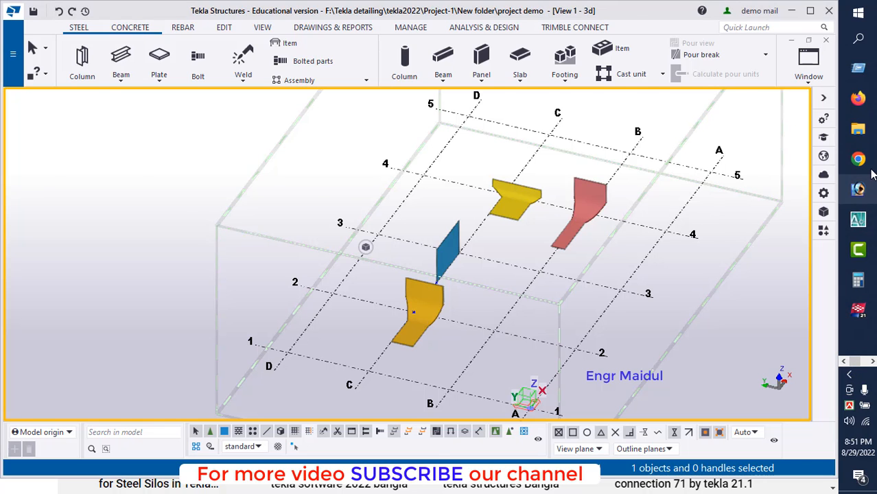